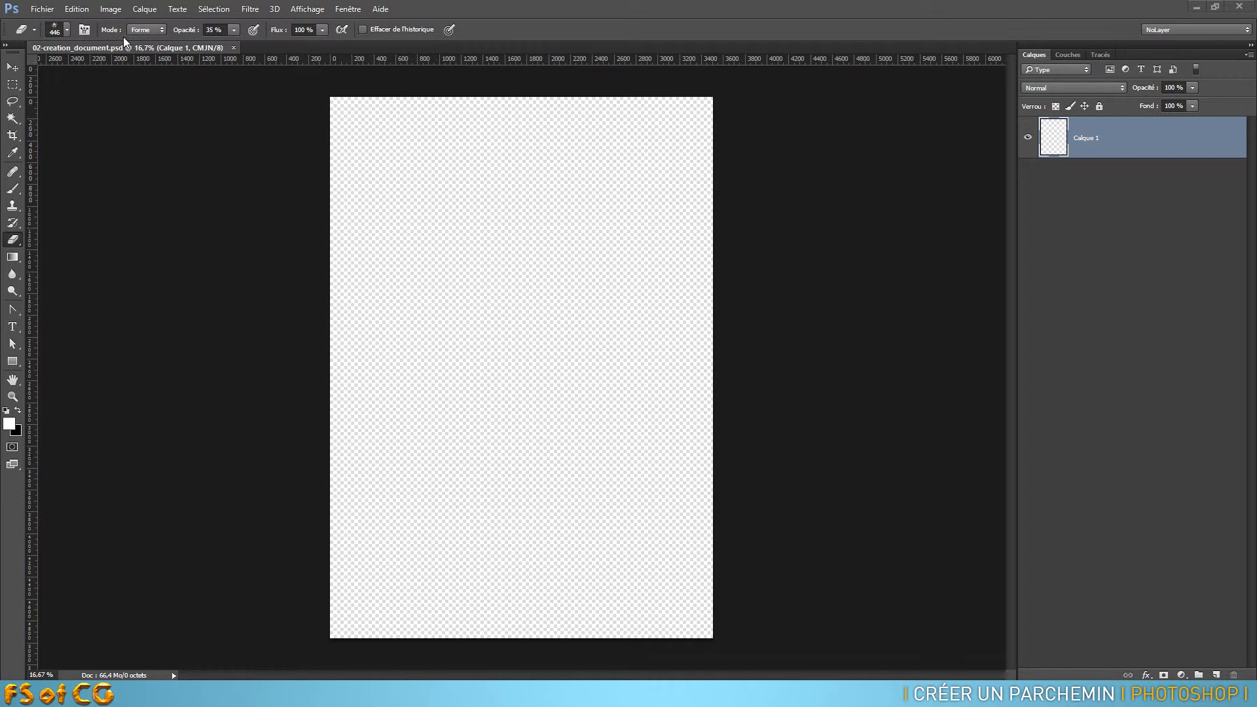
Rotate the whole image 90° clockwise into landscape orientation
click(115, 10)
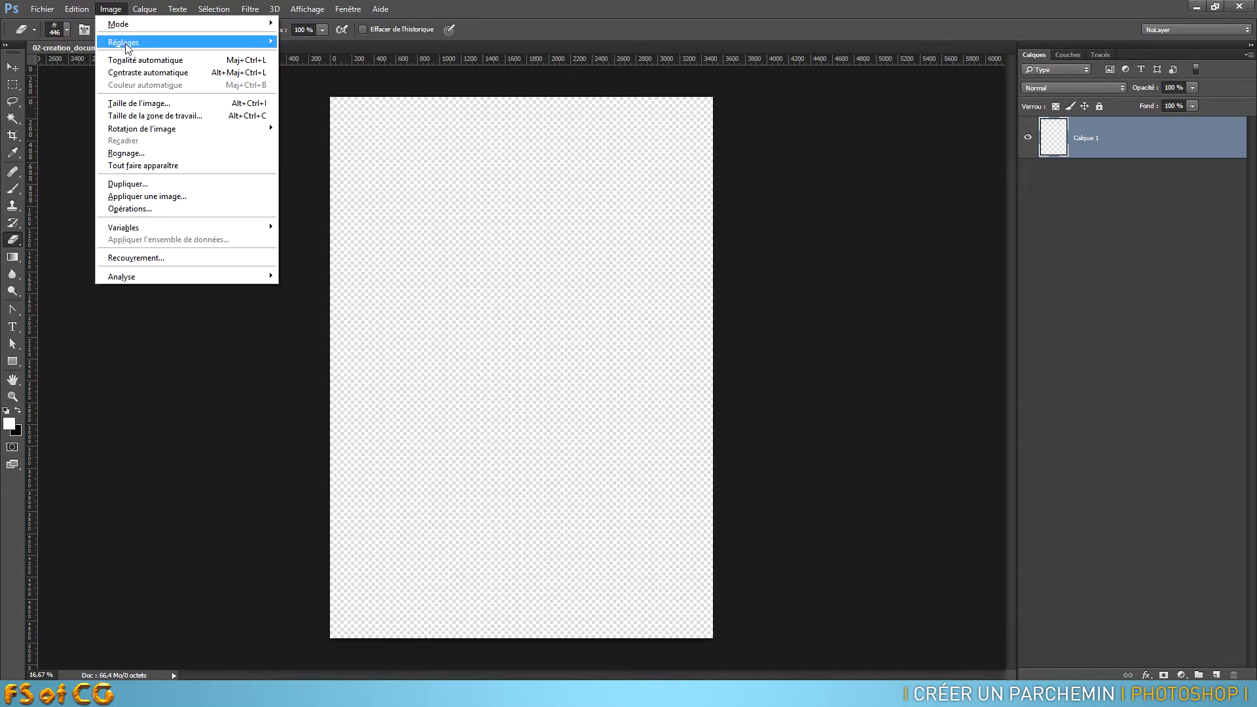
mouse_move(152, 132)
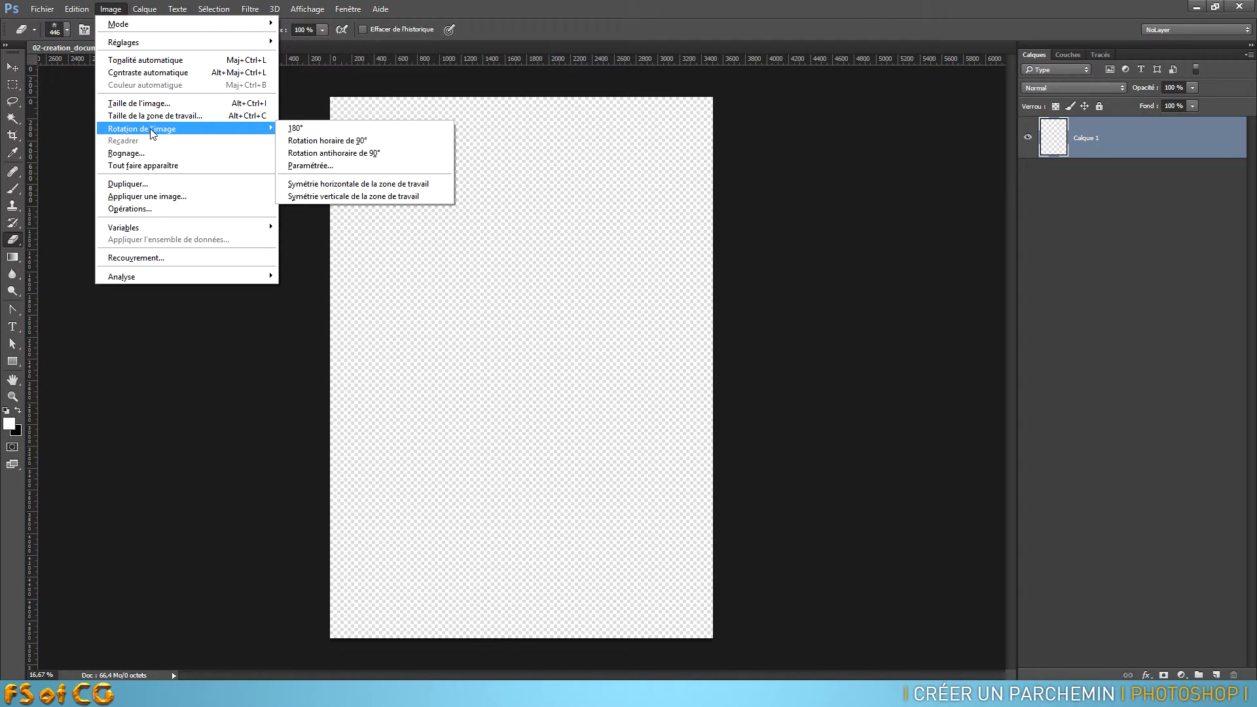
click(357, 141)
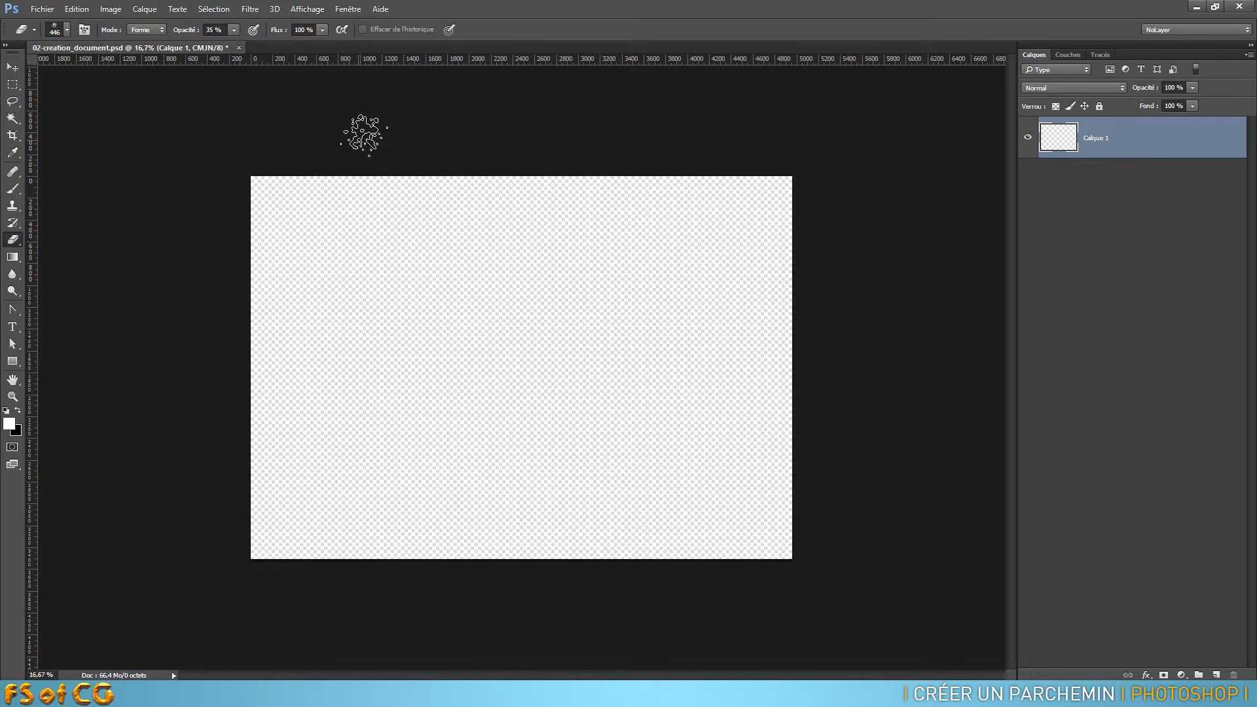
Rename the document's only layer "base couleur"
double_click(1095, 138)
text(base couleur)
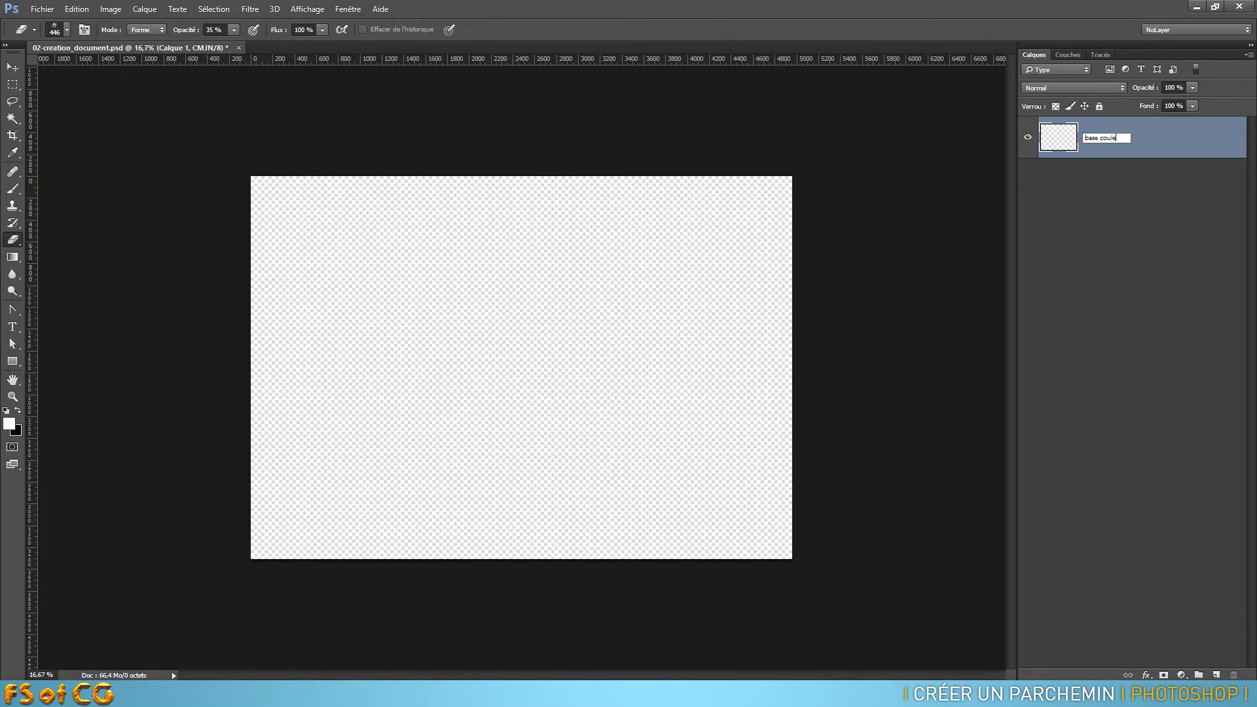
key(Return)
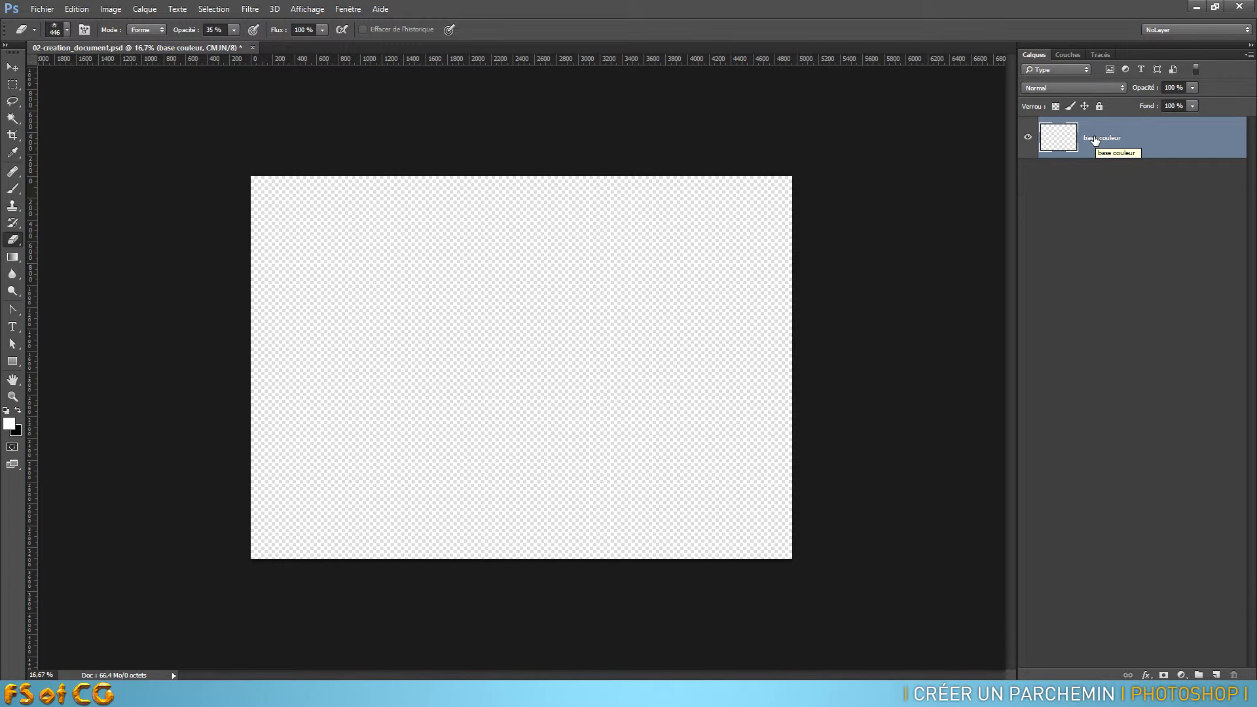
double_click(1101, 139)
key(Return)
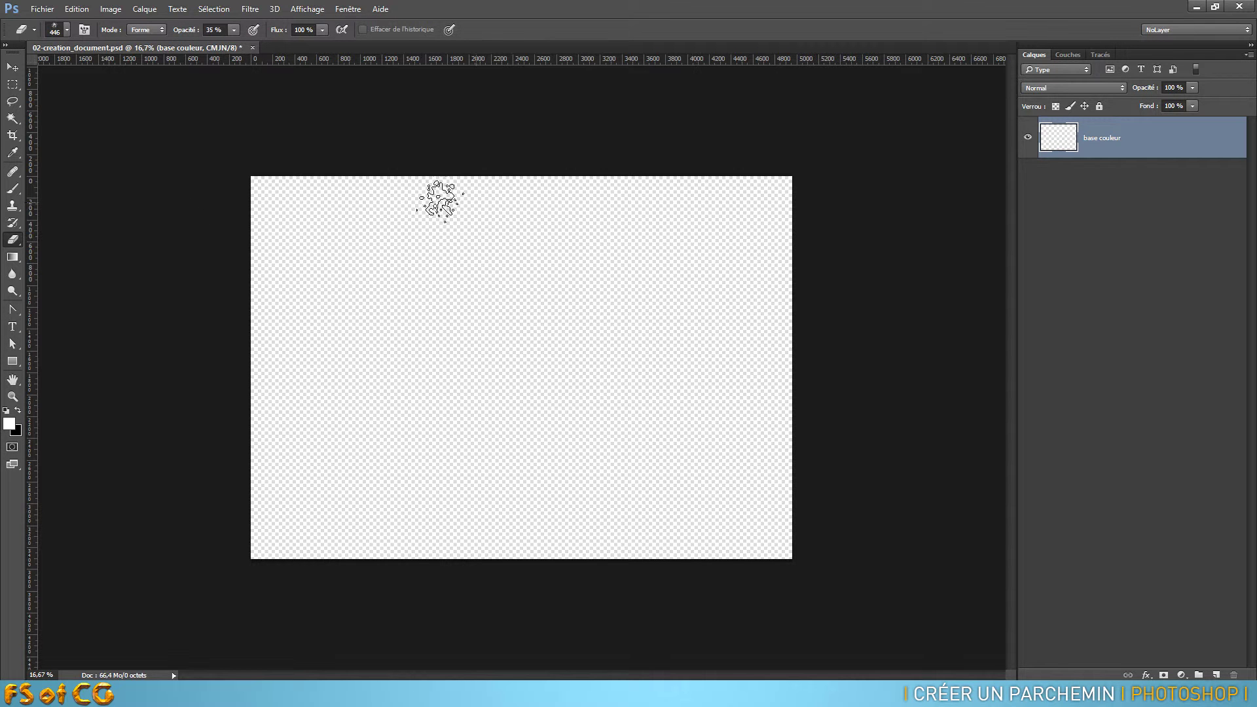
Fill the empty layer with the white foreground colour using the Paint Bucket tool
click(12, 258)
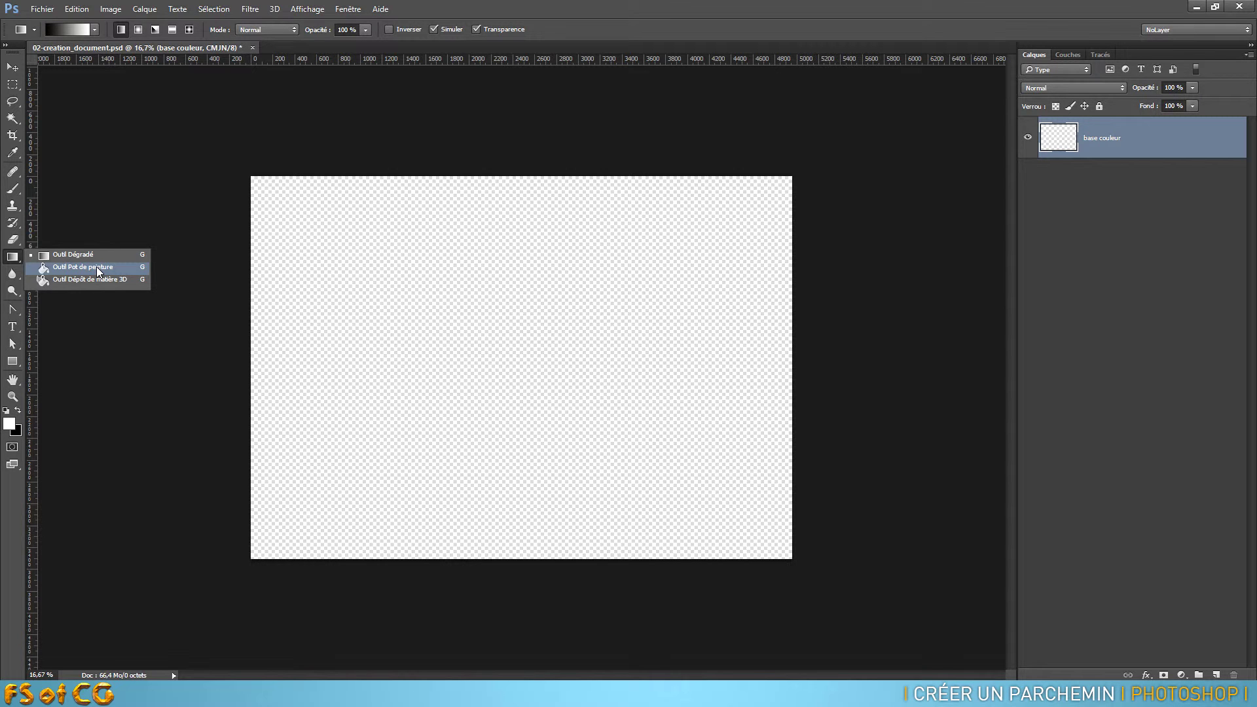
click(96, 266)
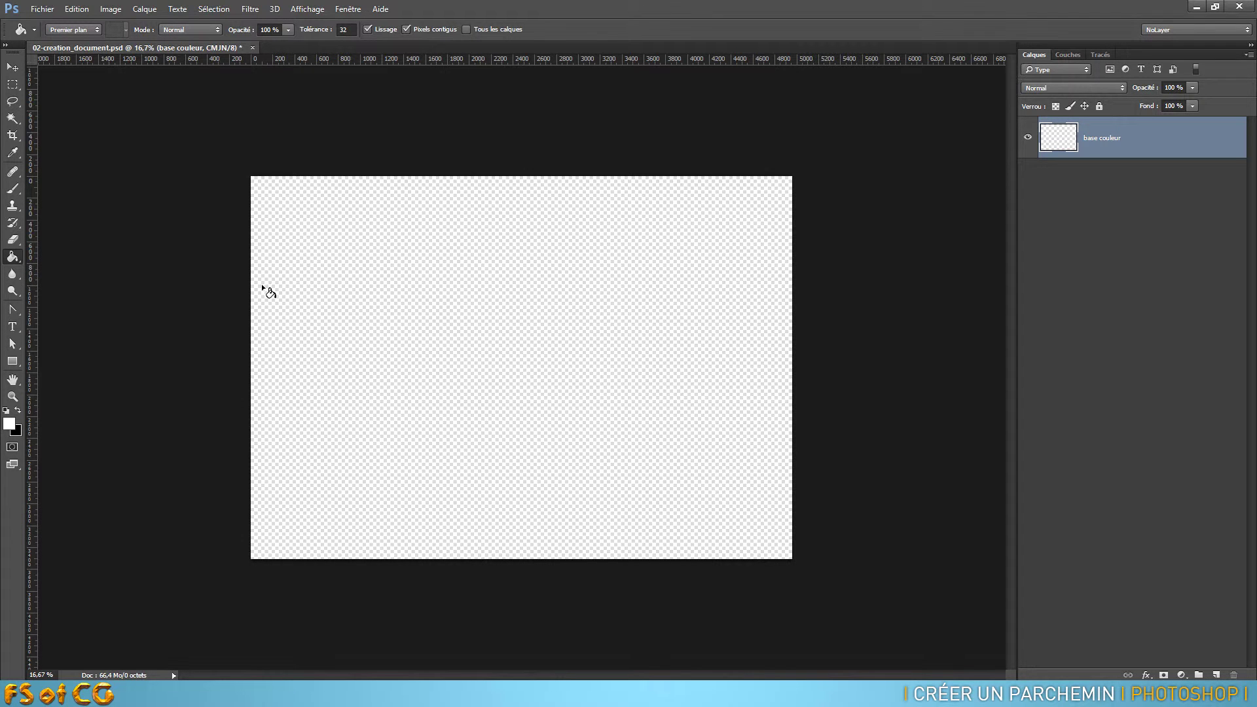
click(446, 299)
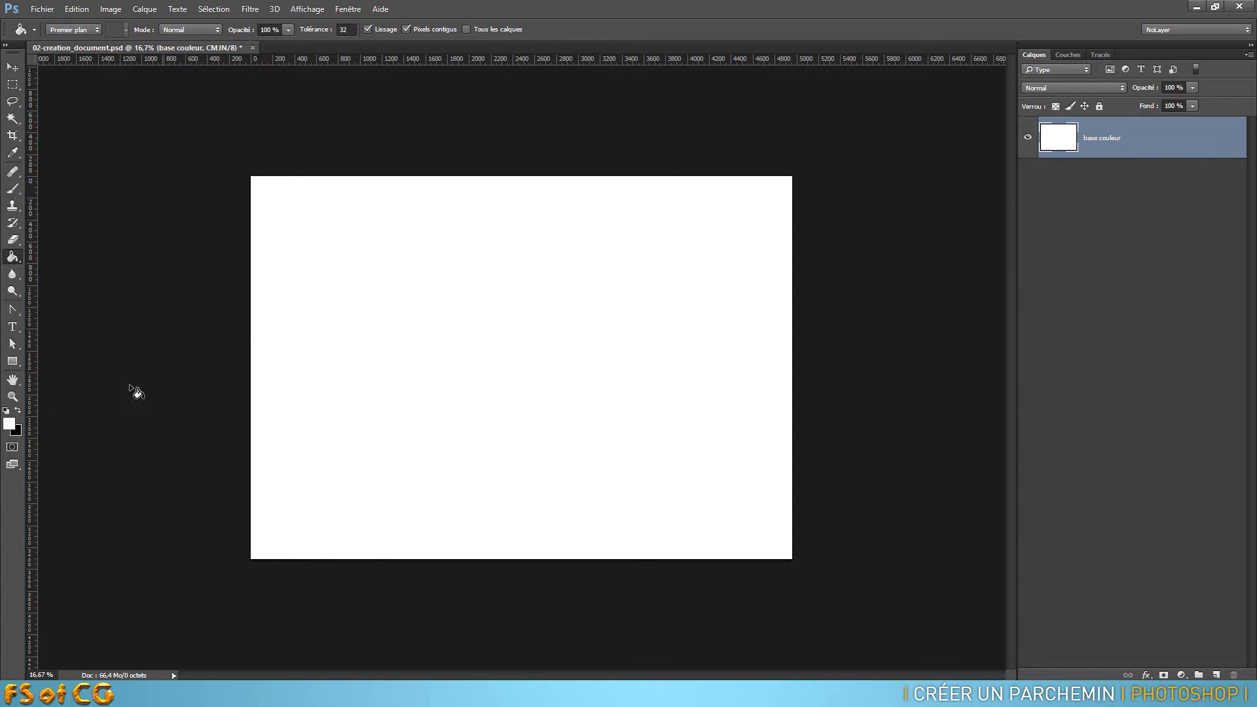
Set the foreground colour's hue to 37° and pick a tan shade of about #b89f78
click(10, 425)
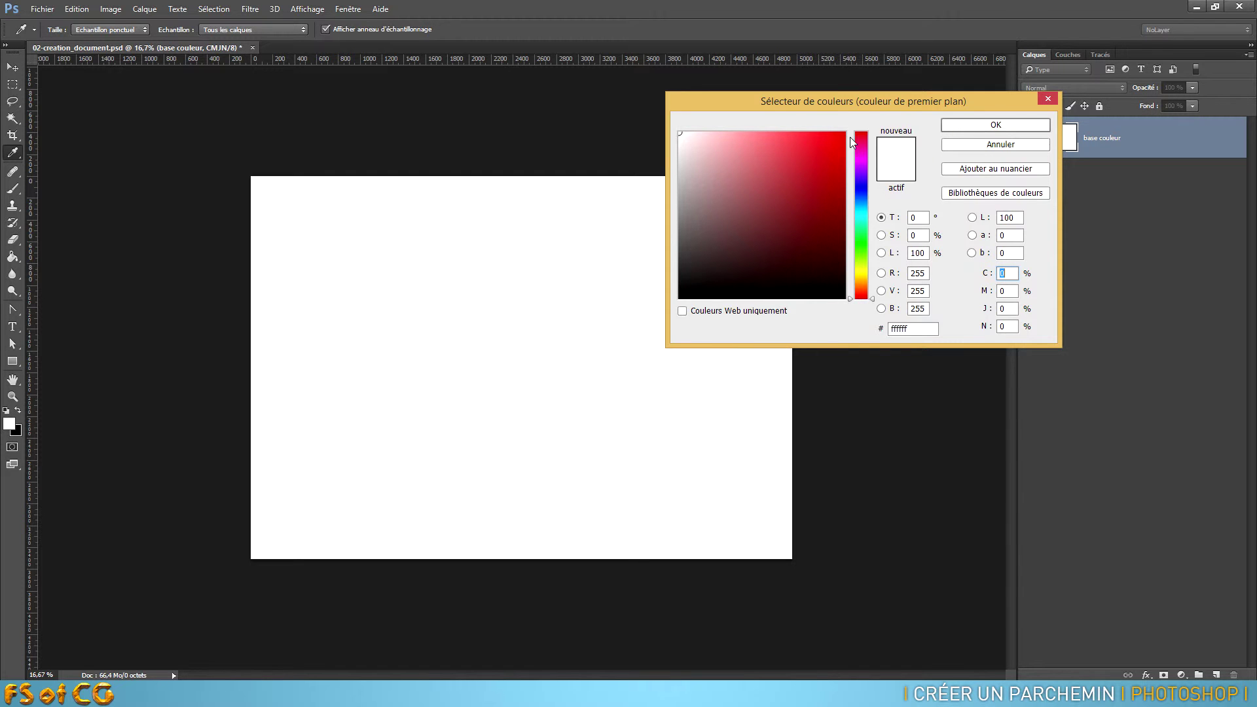
mouse_move(875, 298)
mouse_down()
mouse_move(883, 129)
mouse_move(884, 286)
mouse_up()
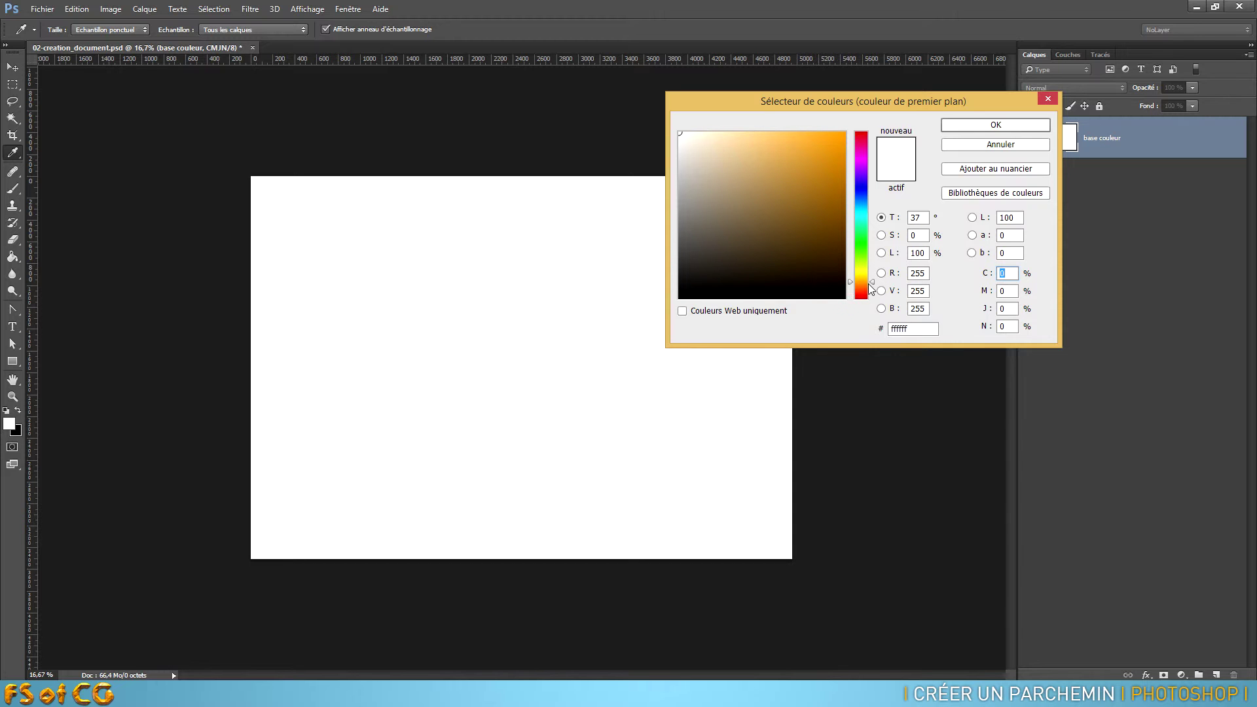
mouse_move(750, 203)
mouse_down()
mouse_move(754, 192)
mouse_move(723, 186)
mouse_move(745, 186)
mouse_up()
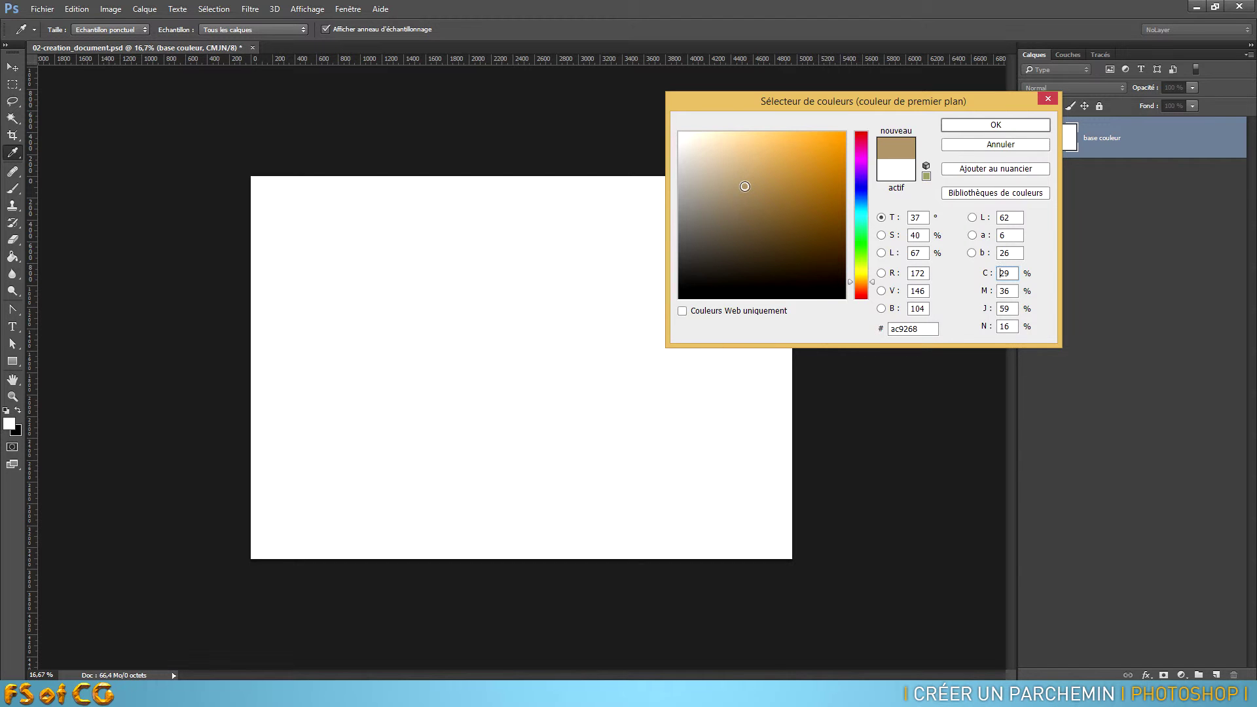
drag(745, 187, 737, 179)
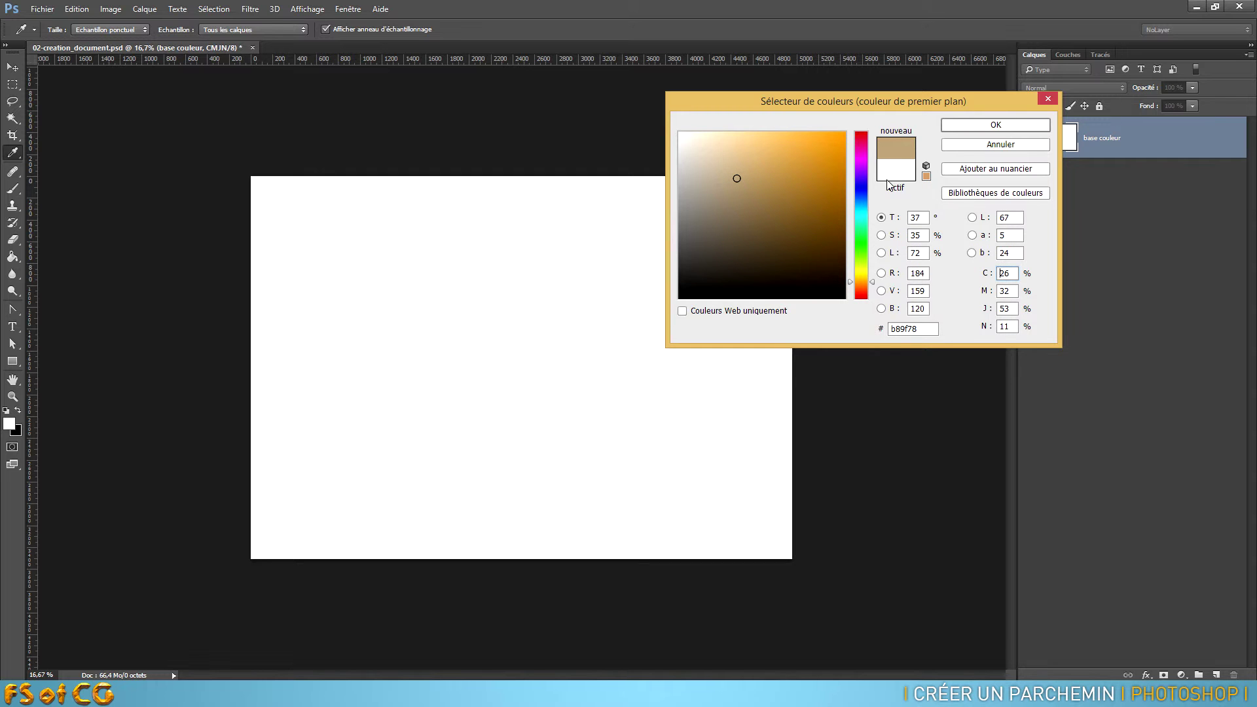
double_click(917, 274)
key(Tab)
key(Tab)
double_click(917, 274)
double_click(920, 290)
double_click(919, 309)
Set the foreground colour to the tan #b4a081 and fill the "base couleur" layer with it using the Paint Bucket
click(692, 144)
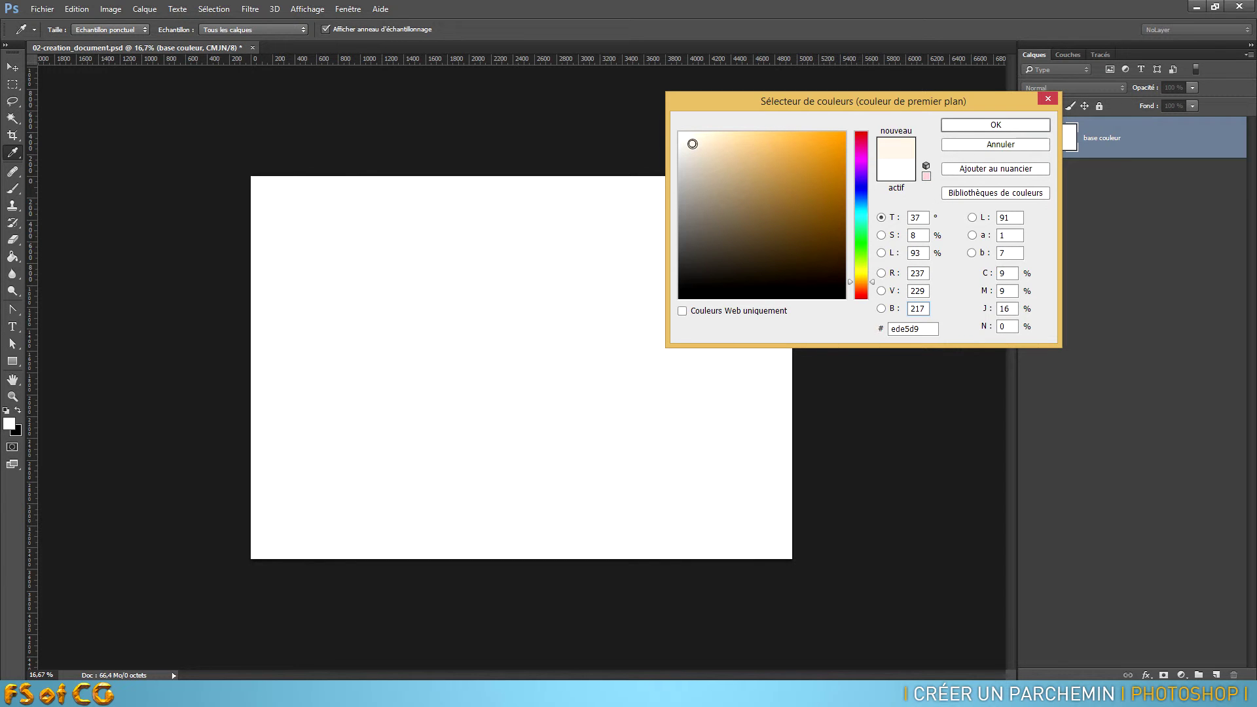
click(746, 211)
drag(745, 210, 726, 181)
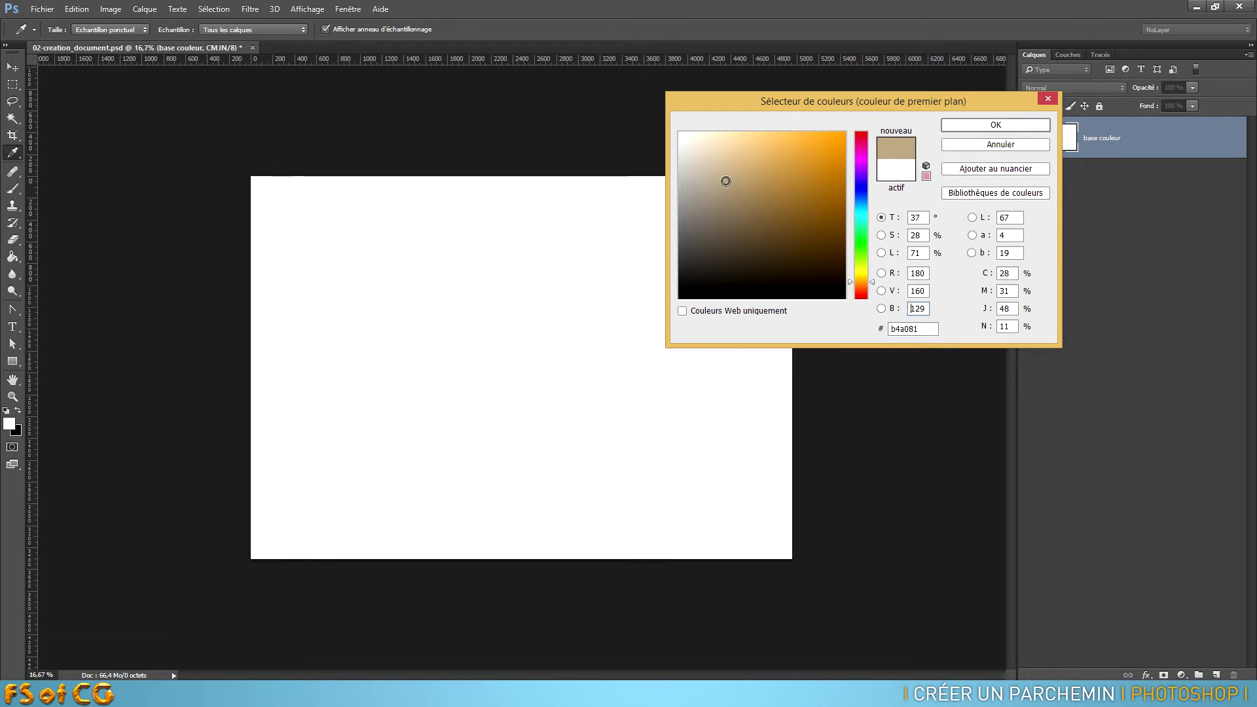
click(1002, 126)
key(g)
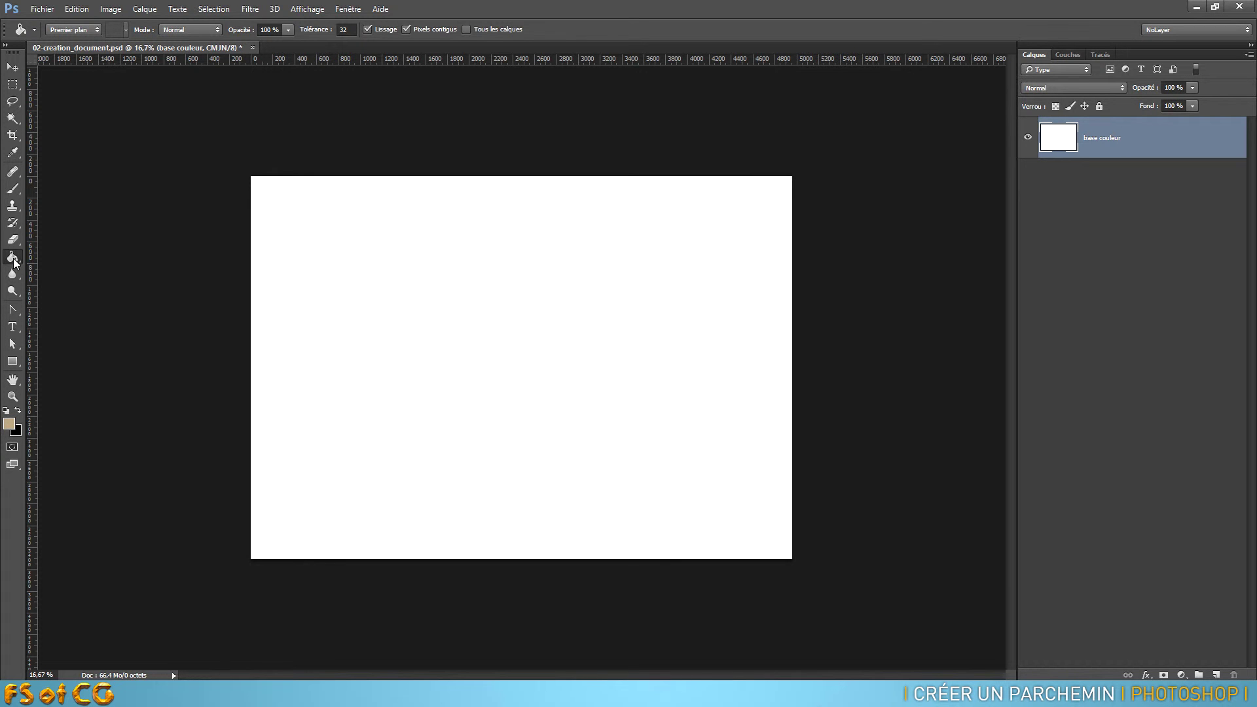
click(469, 328)
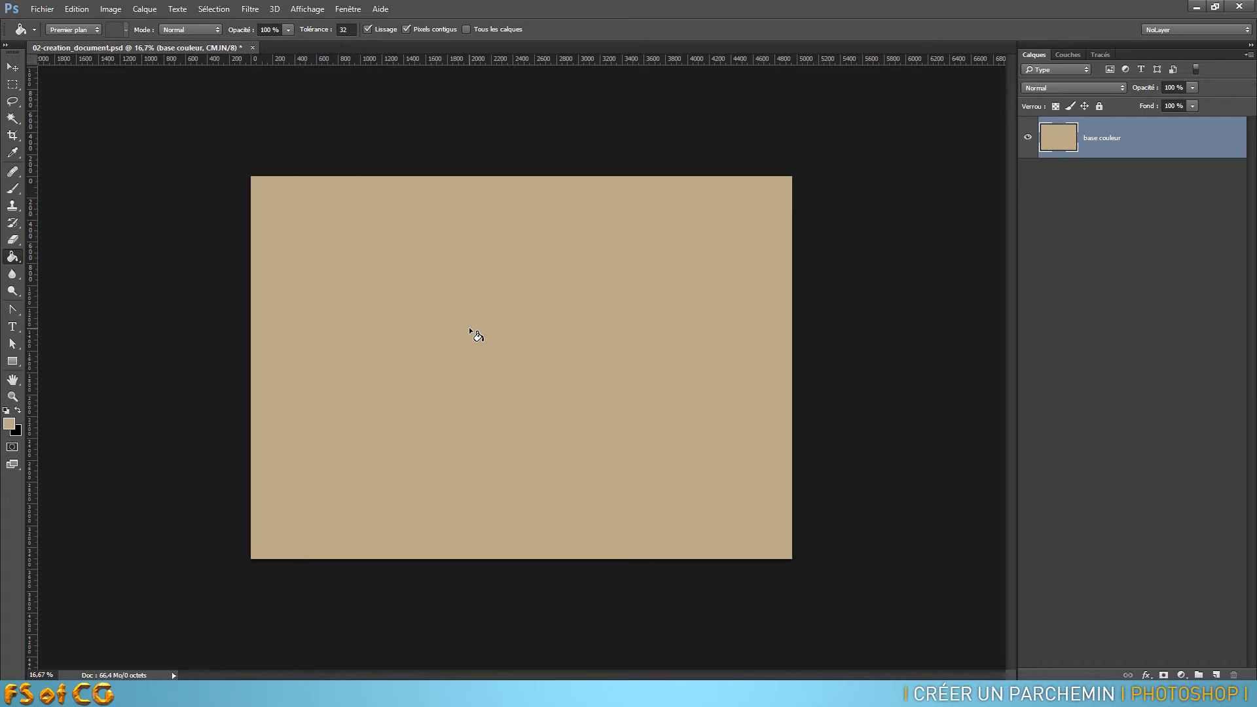
key(ctrl+plus)
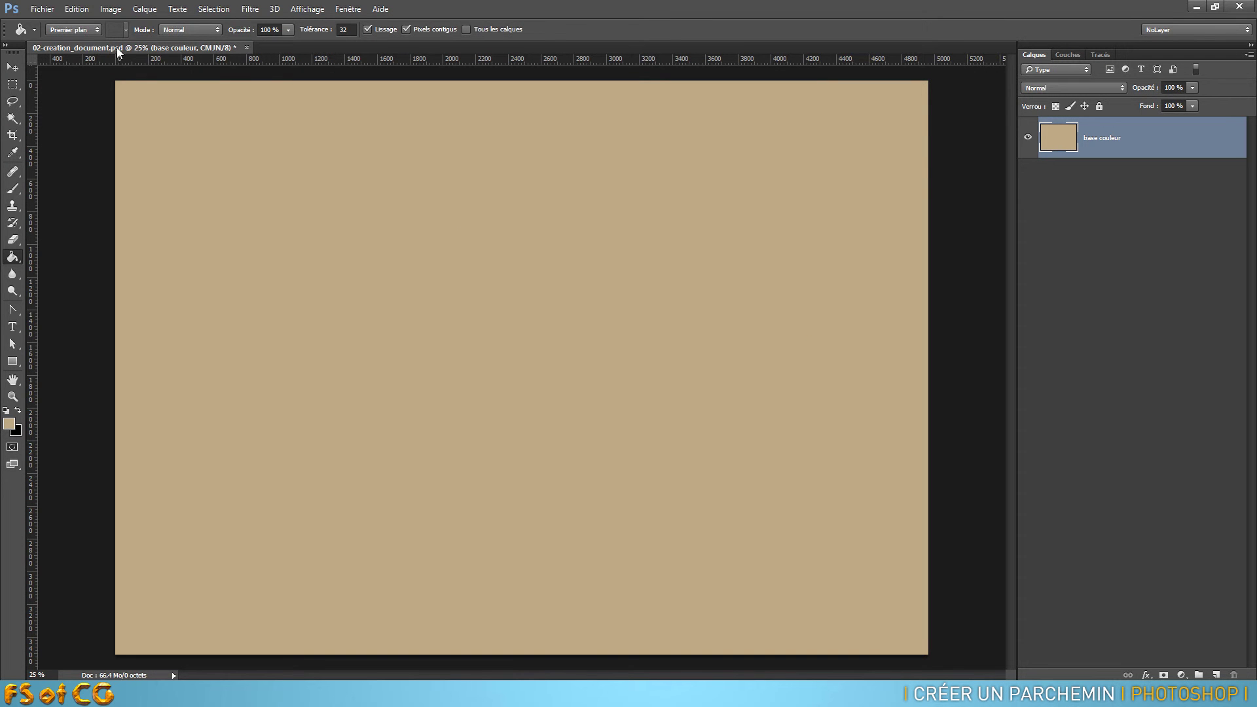
click(77, 10)
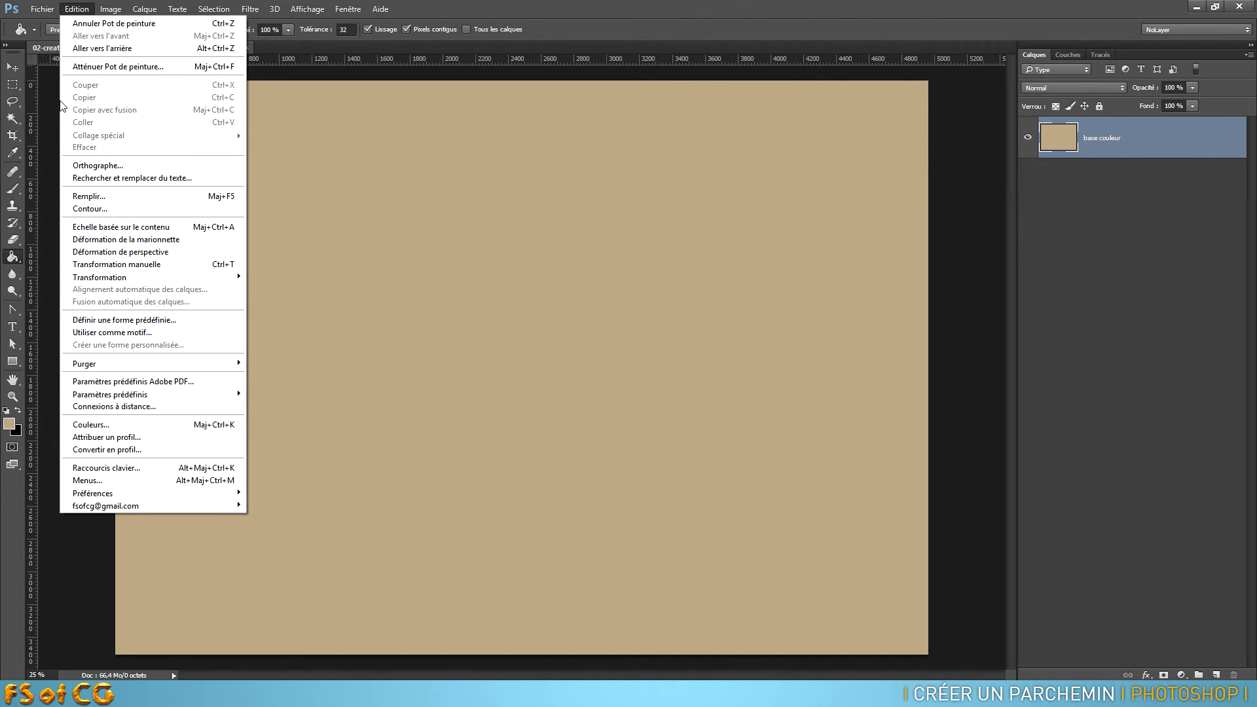
click(118, 265)
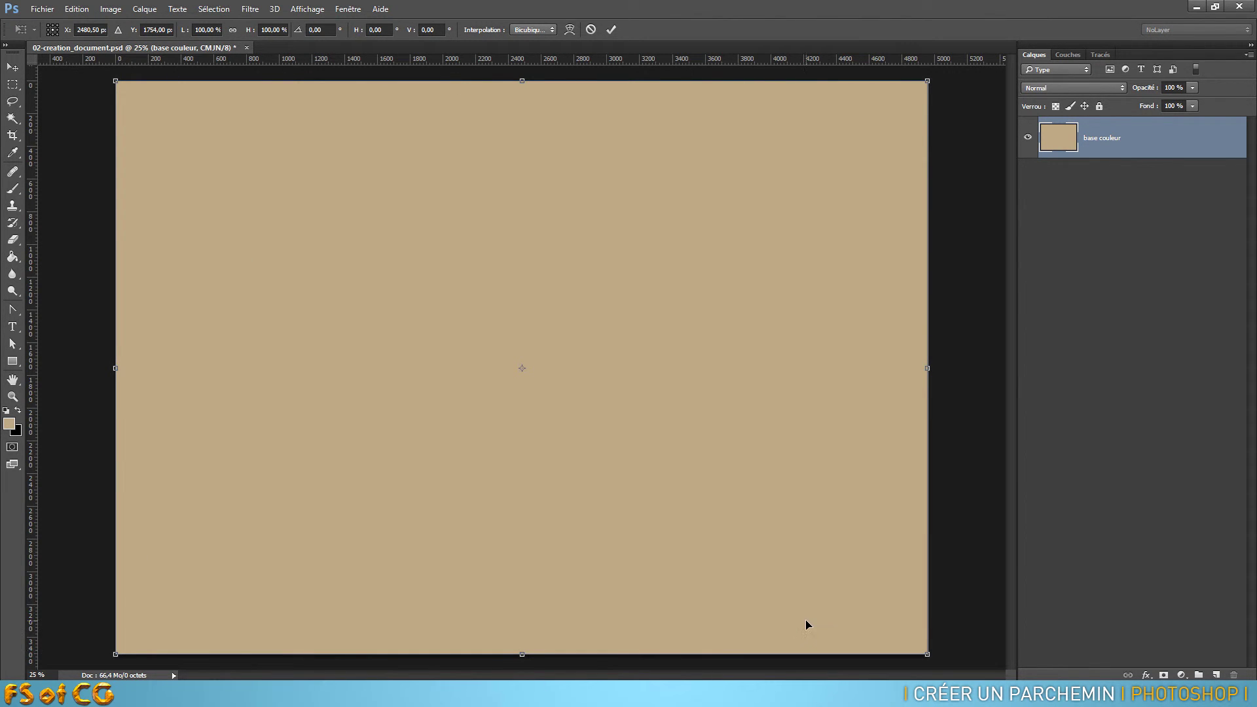
mouse_move(928, 81)
mouse_down()
mouse_move(900, 102)
mouse_move(920, 92)
mouse_up()
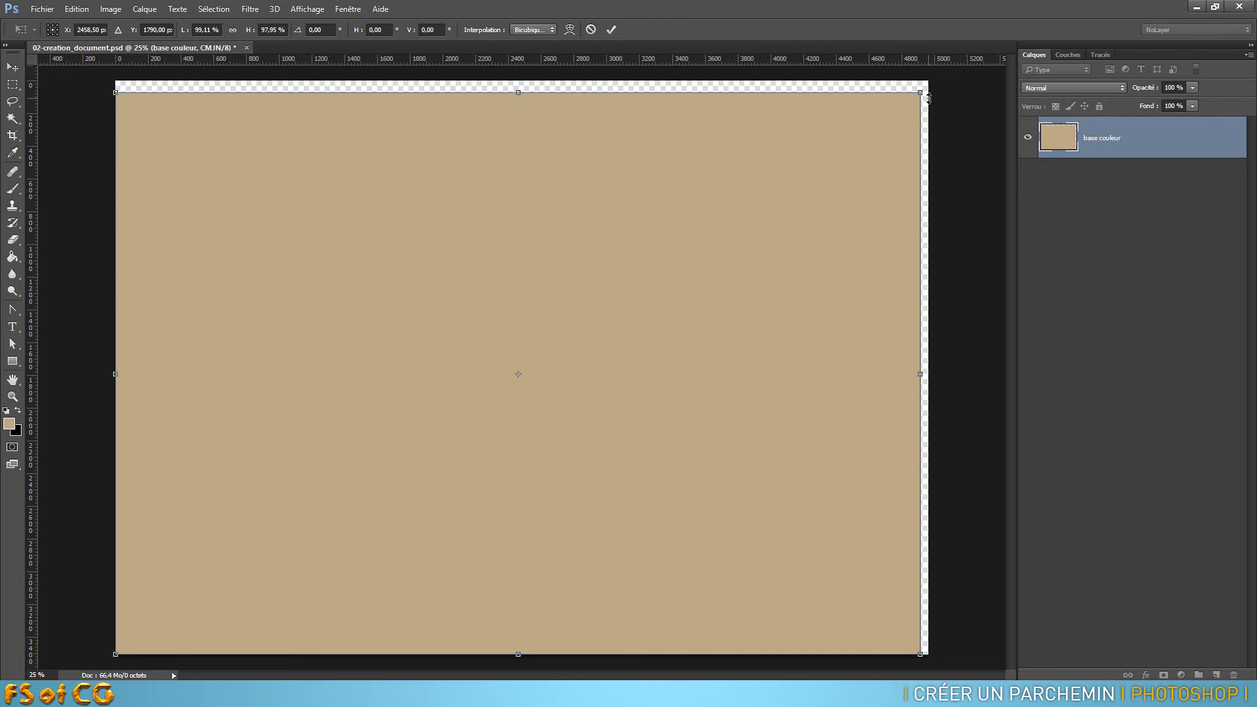
drag(115, 655, 127, 645)
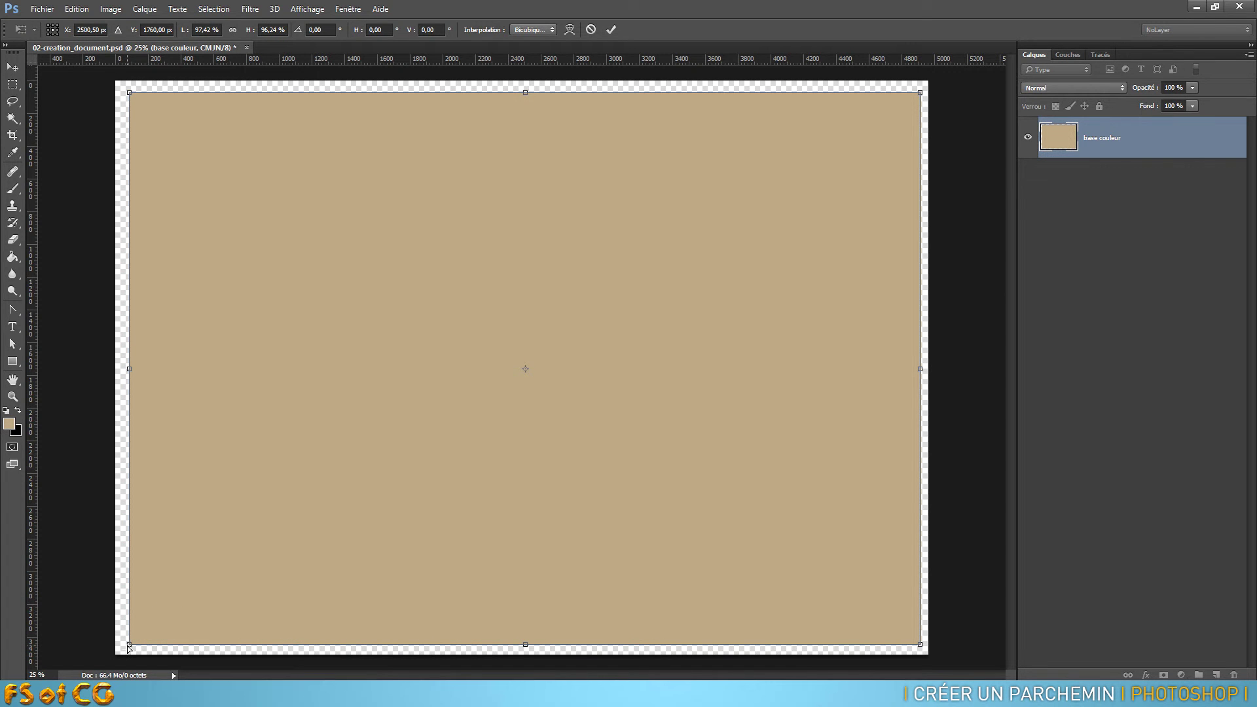
key(ctrl+z)
key(ctrl+z)
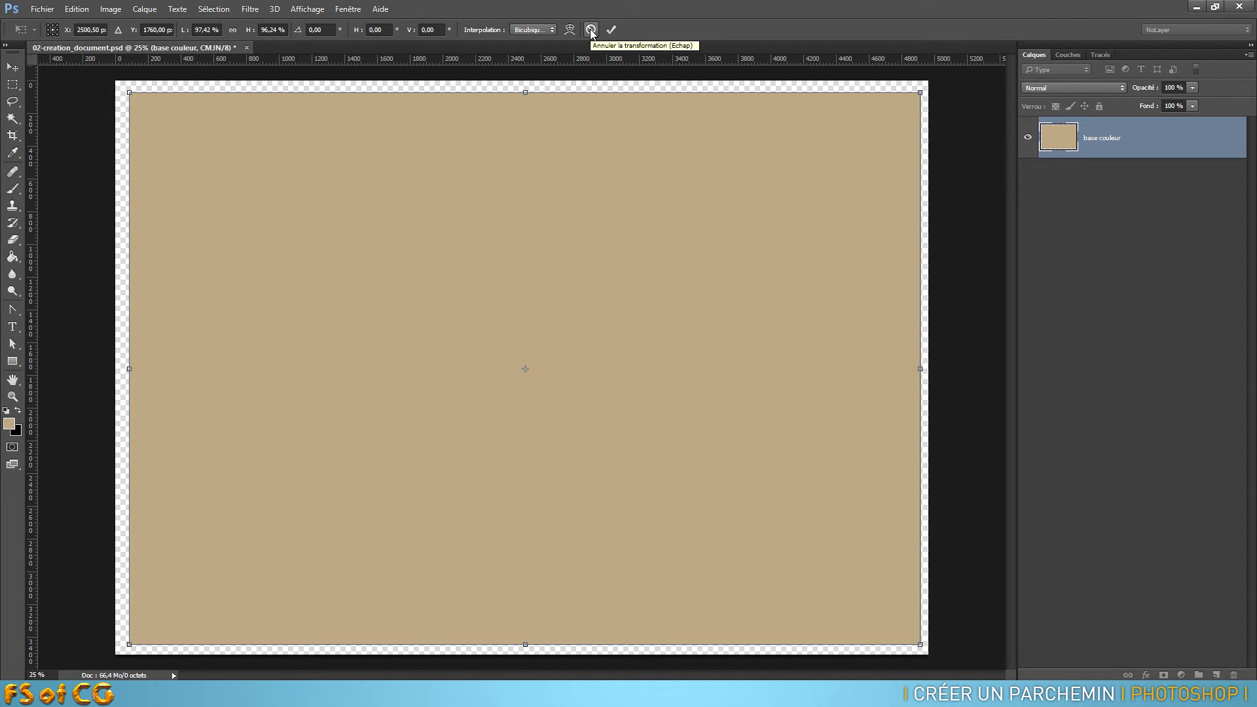
Scale the tan layer about its centre to about 95.6% width and 93.8% height, with an even transparent margin all around, and apply the transformation
drag(928, 81, 946, 144)
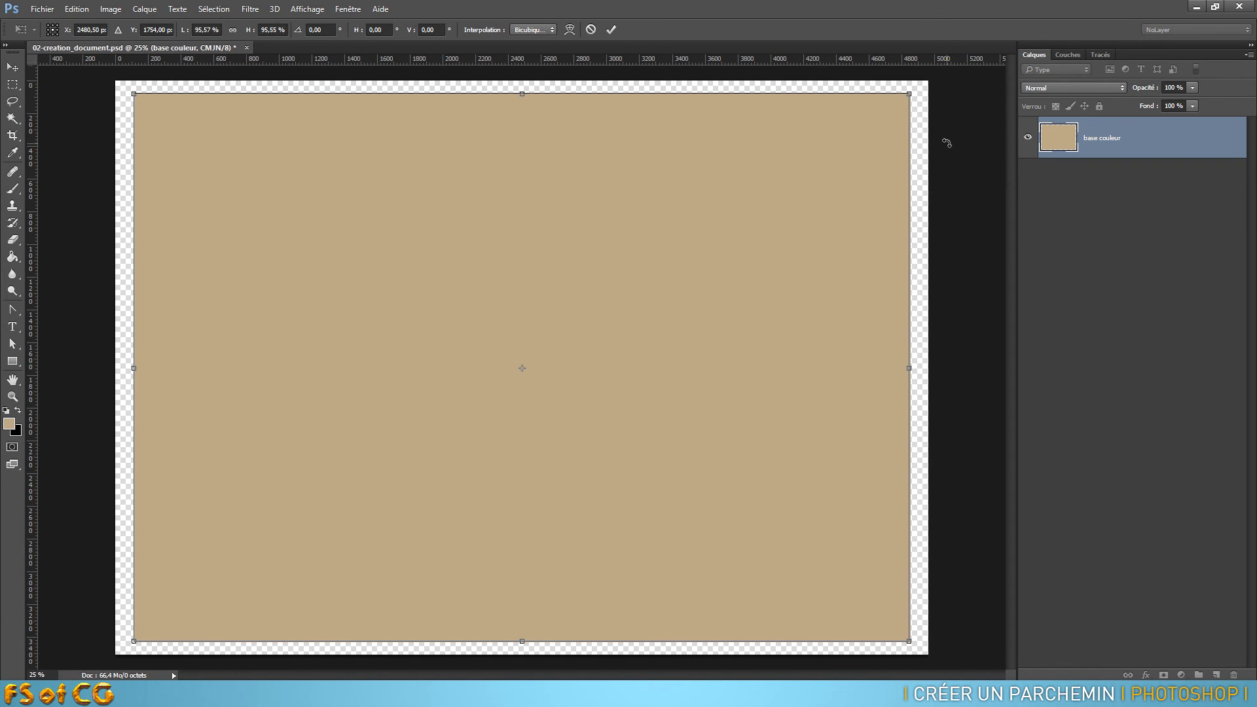
drag(522, 94, 523, 97)
drag(522, 640, 522, 636)
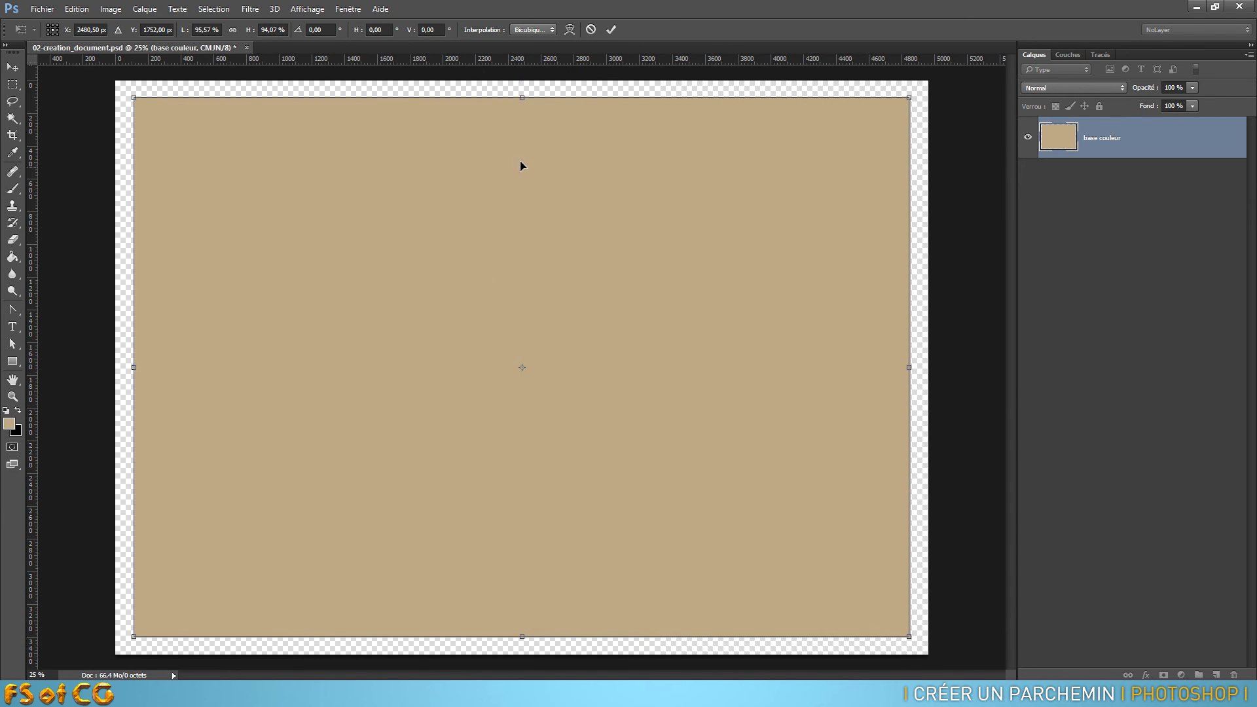
drag(522, 97, 522, 97)
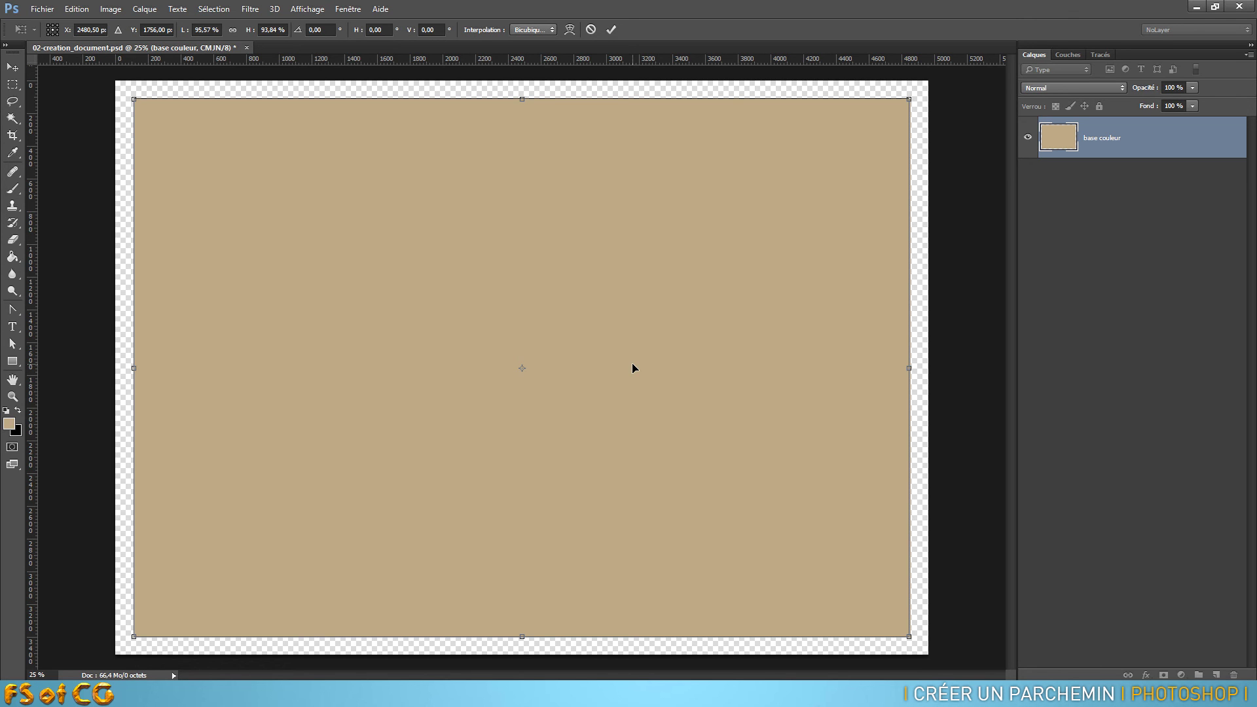
key(g)
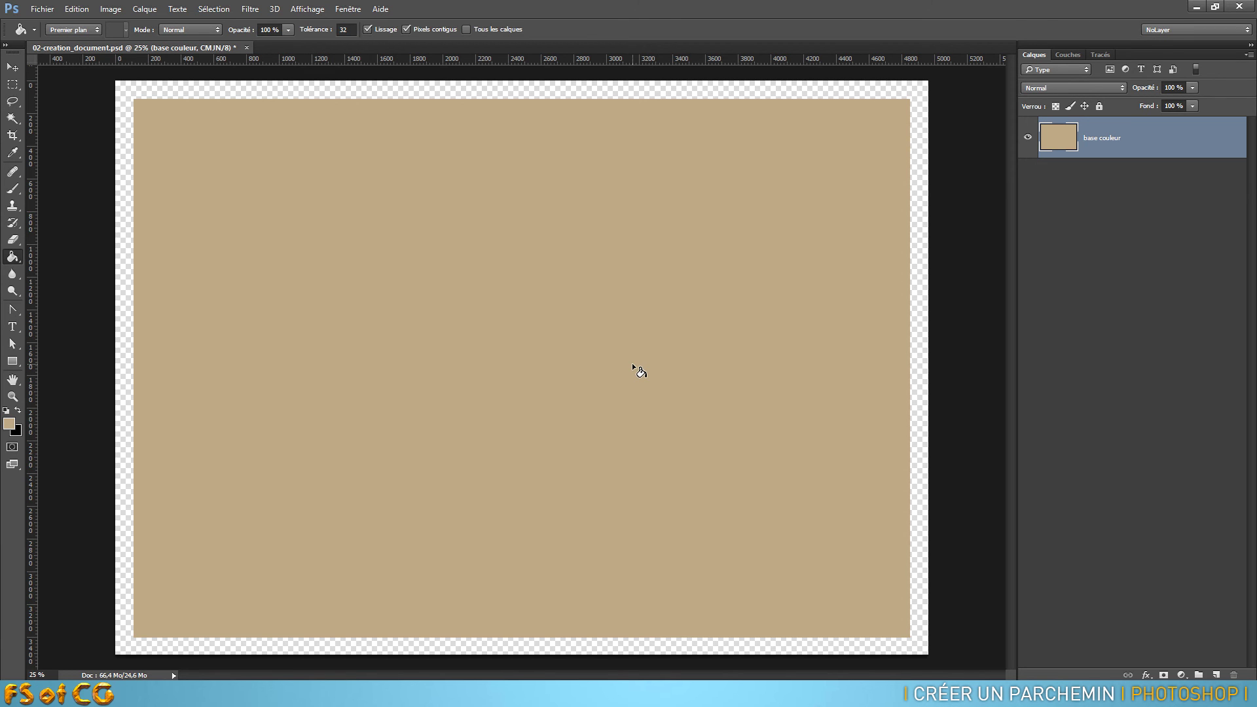
key(ctrl+t)
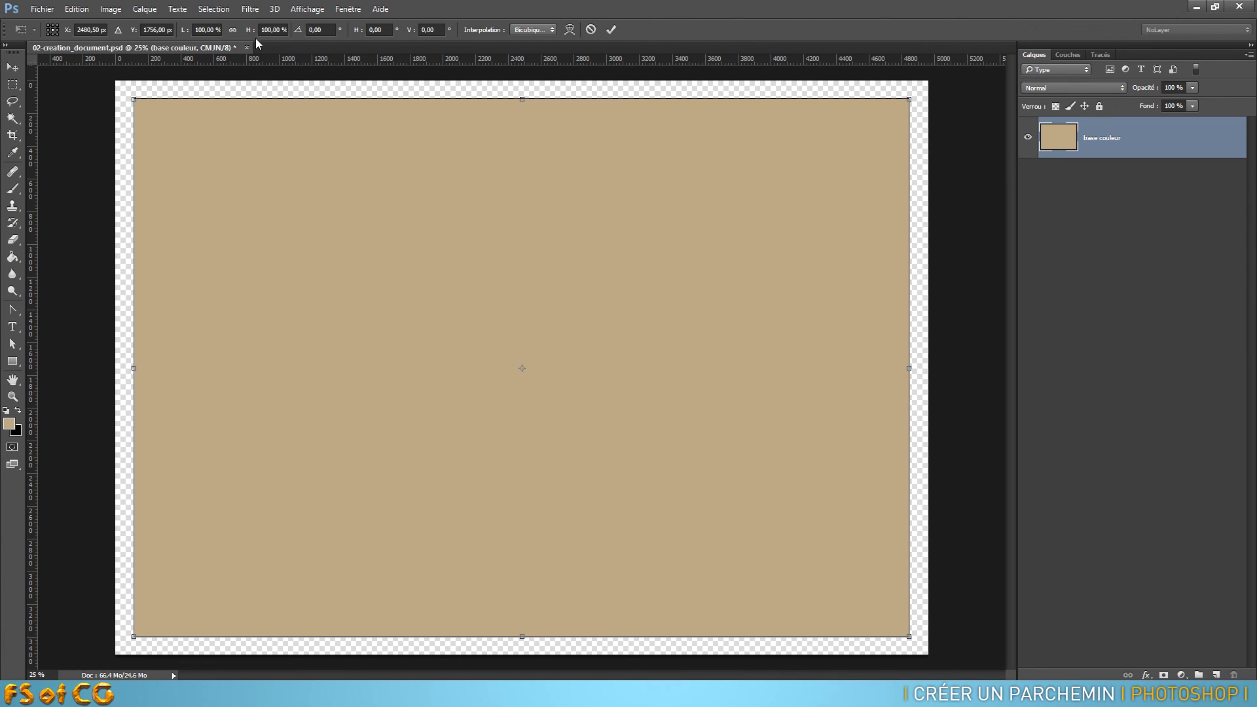
click(610, 30)
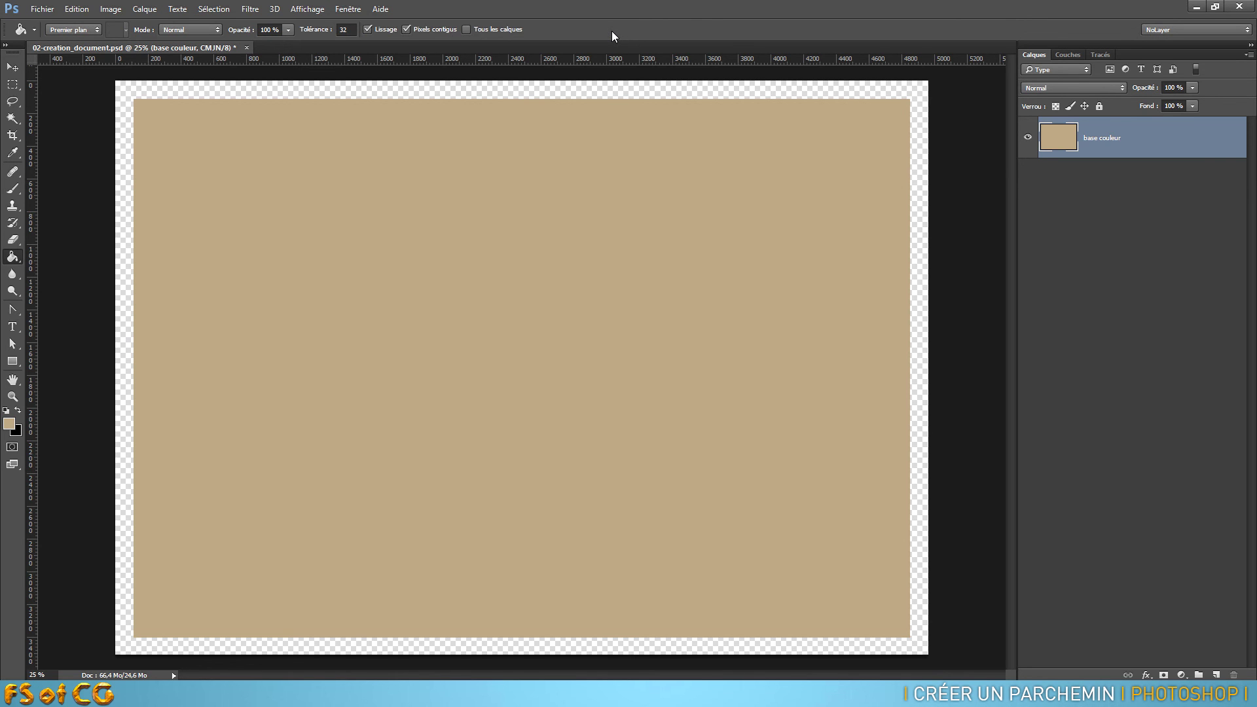